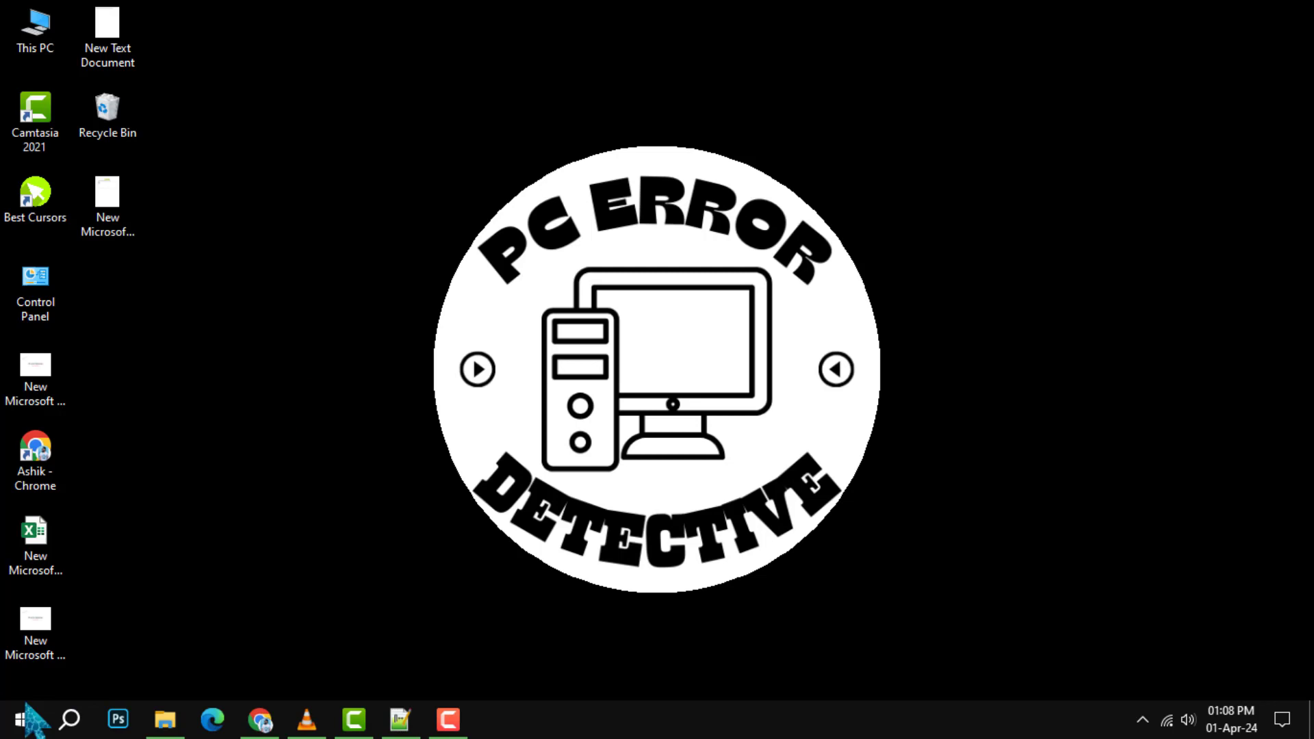
Launch Notepad++ from the Recent apps in Windows search
left_click(69, 719)
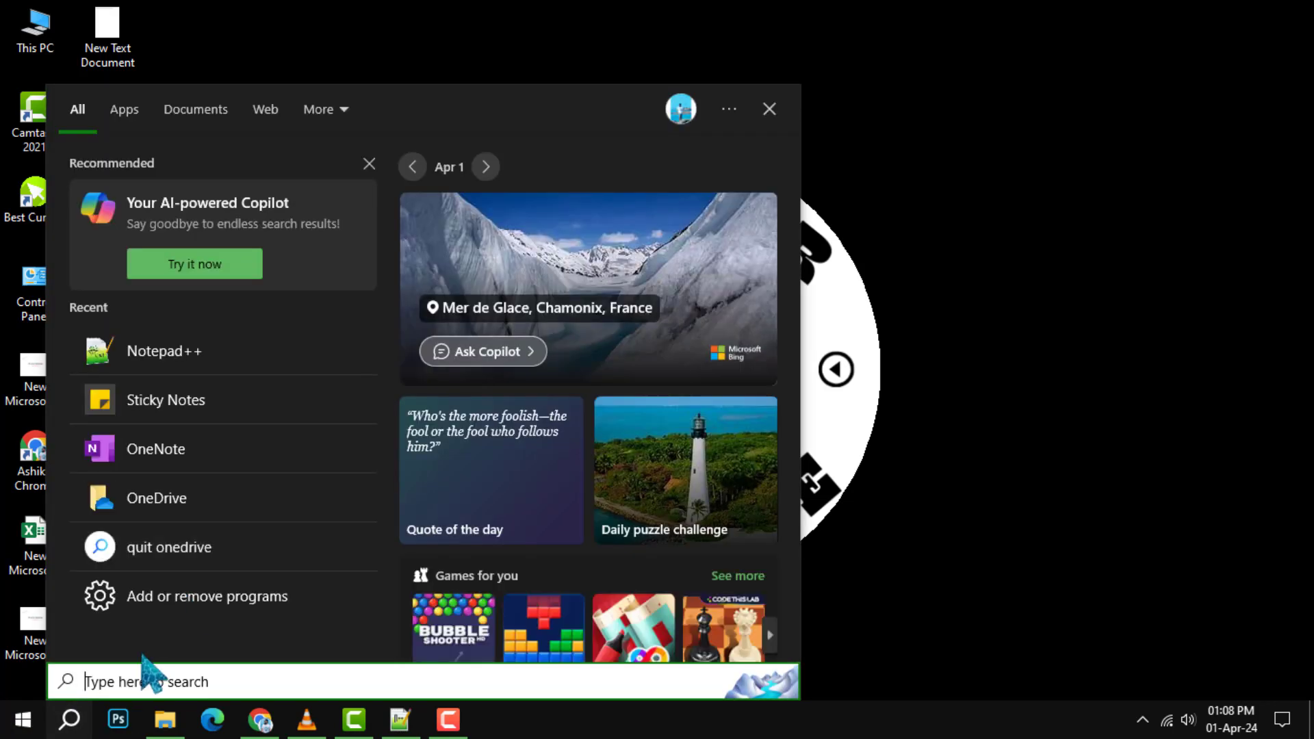
left_click(183, 368)
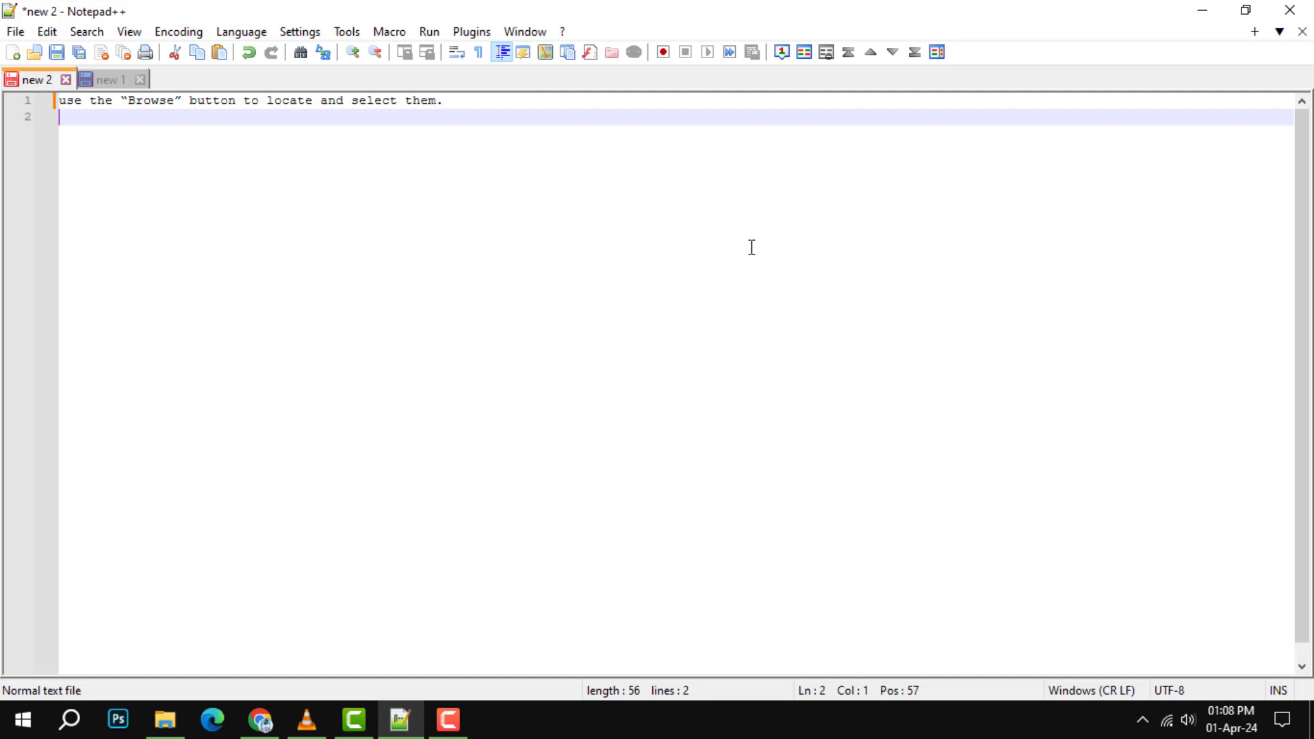
Open Plugins Admin from the Plugins menu to list available plugins
left_click(471, 33)
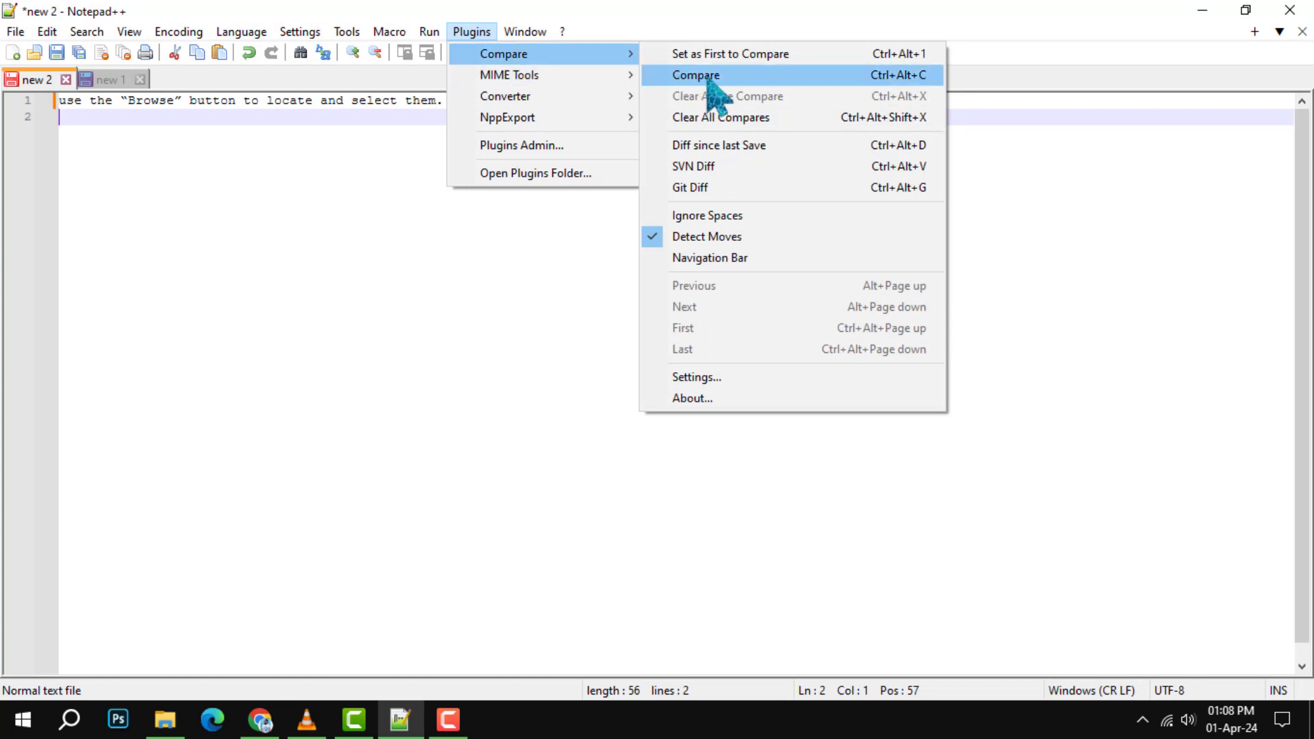
left_click(542, 149)
scroll(246, 313, "down", 3)
scroll(247, 313, "down", 4)
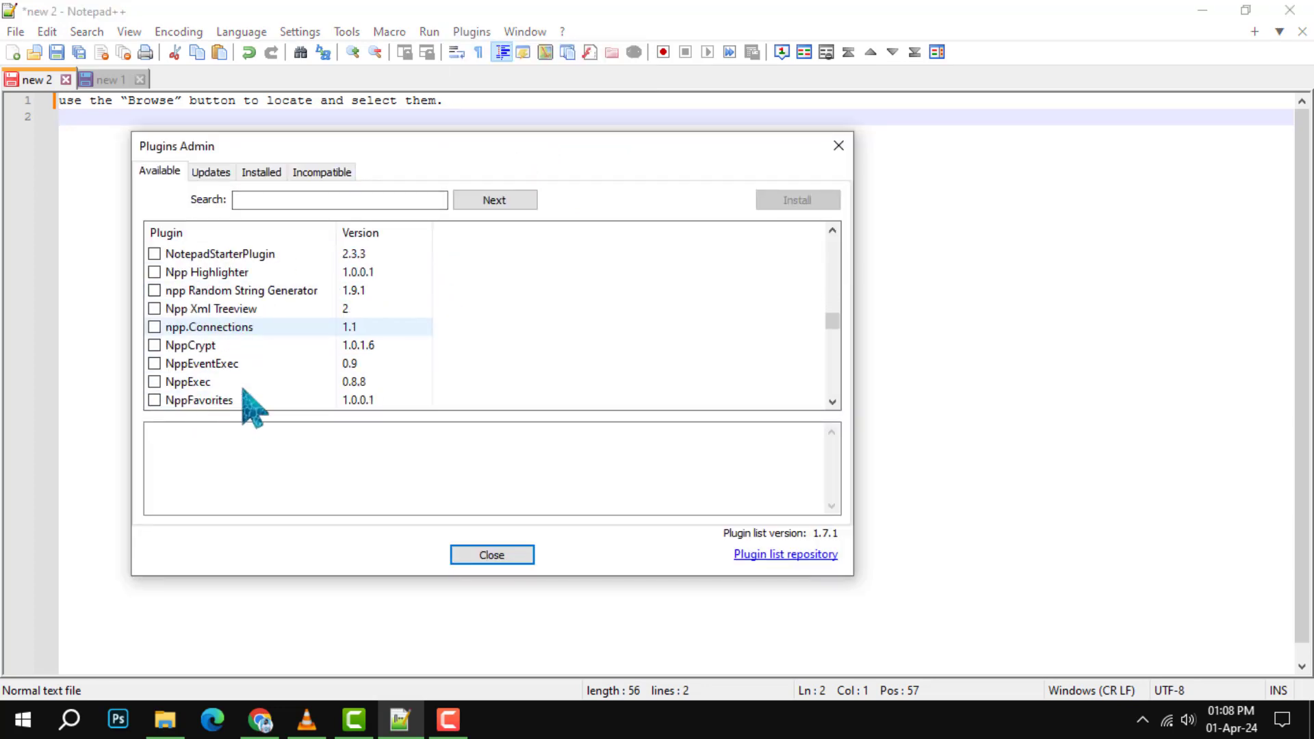
scroll(248, 406, "down", 1)
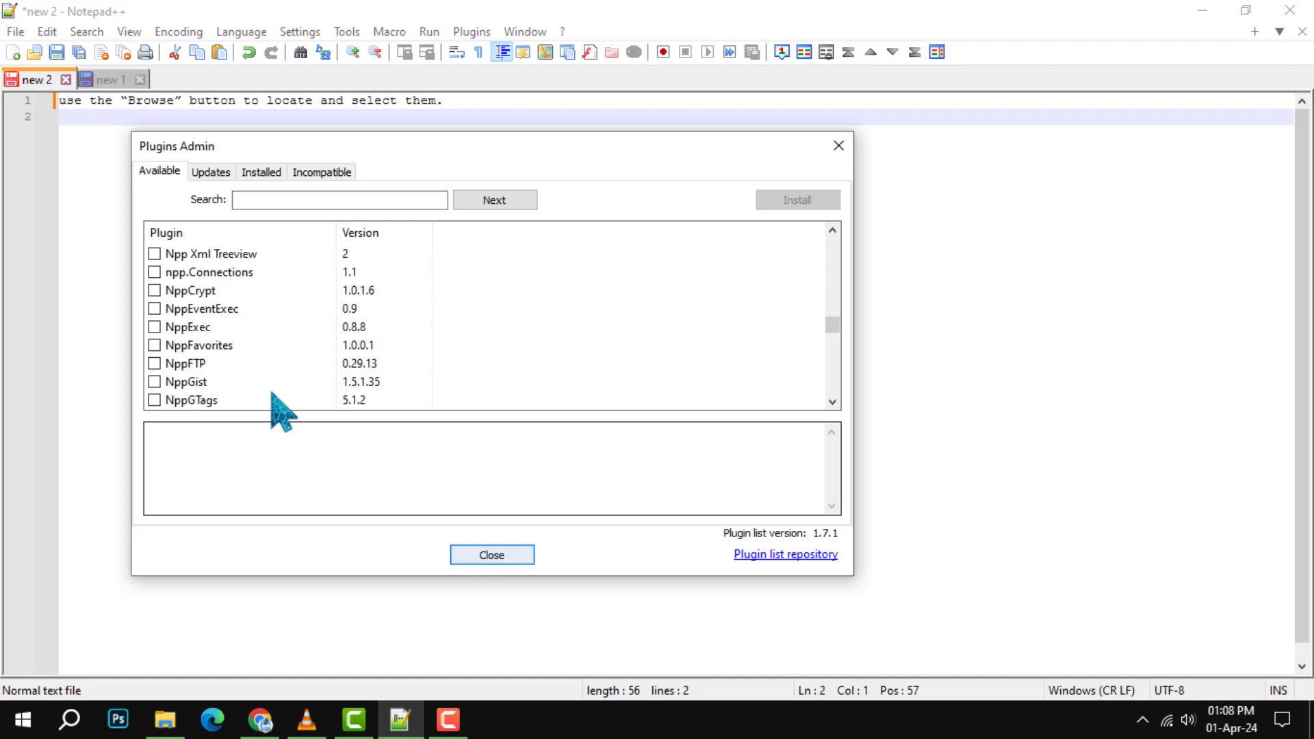
Close Plugins Admin and run Compare on new 1 and new 2, accepting both prompts
left_click(488, 560)
left_click(473, 34)
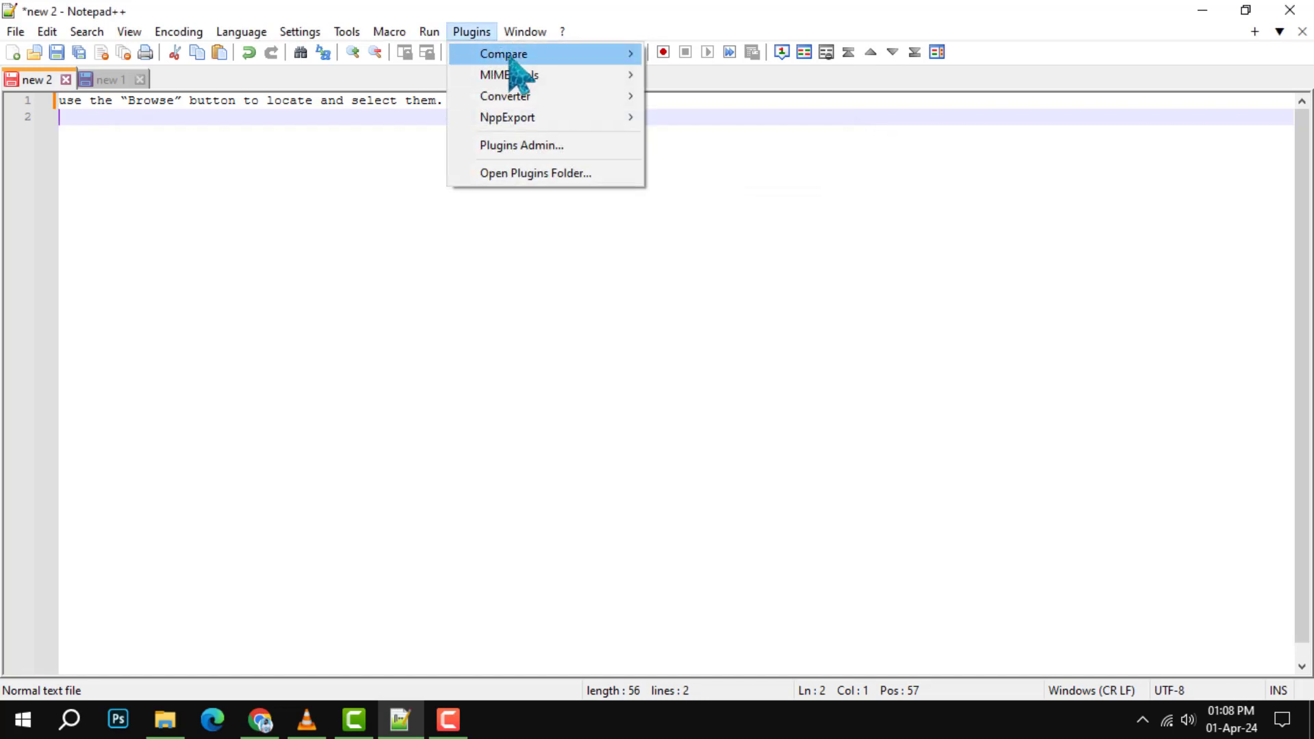
mouse_move(504, 53)
left_click(703, 75)
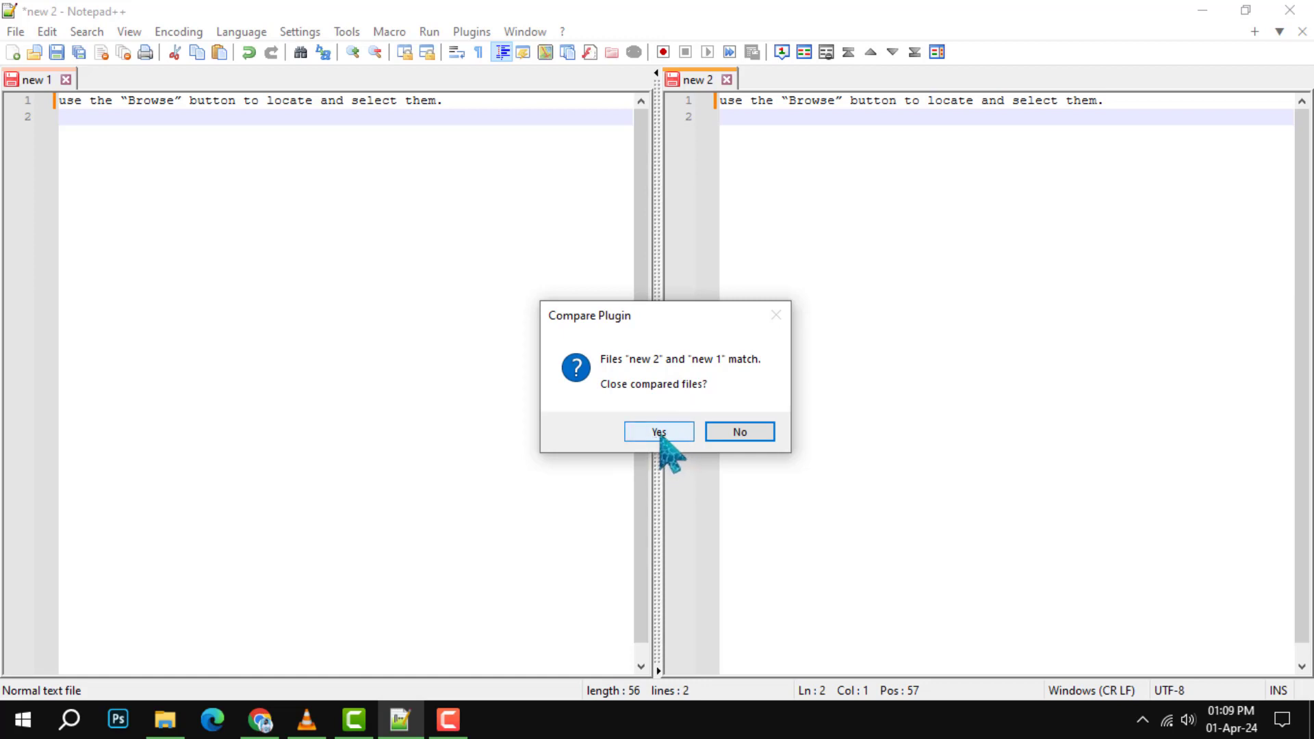
left_click(662, 432)
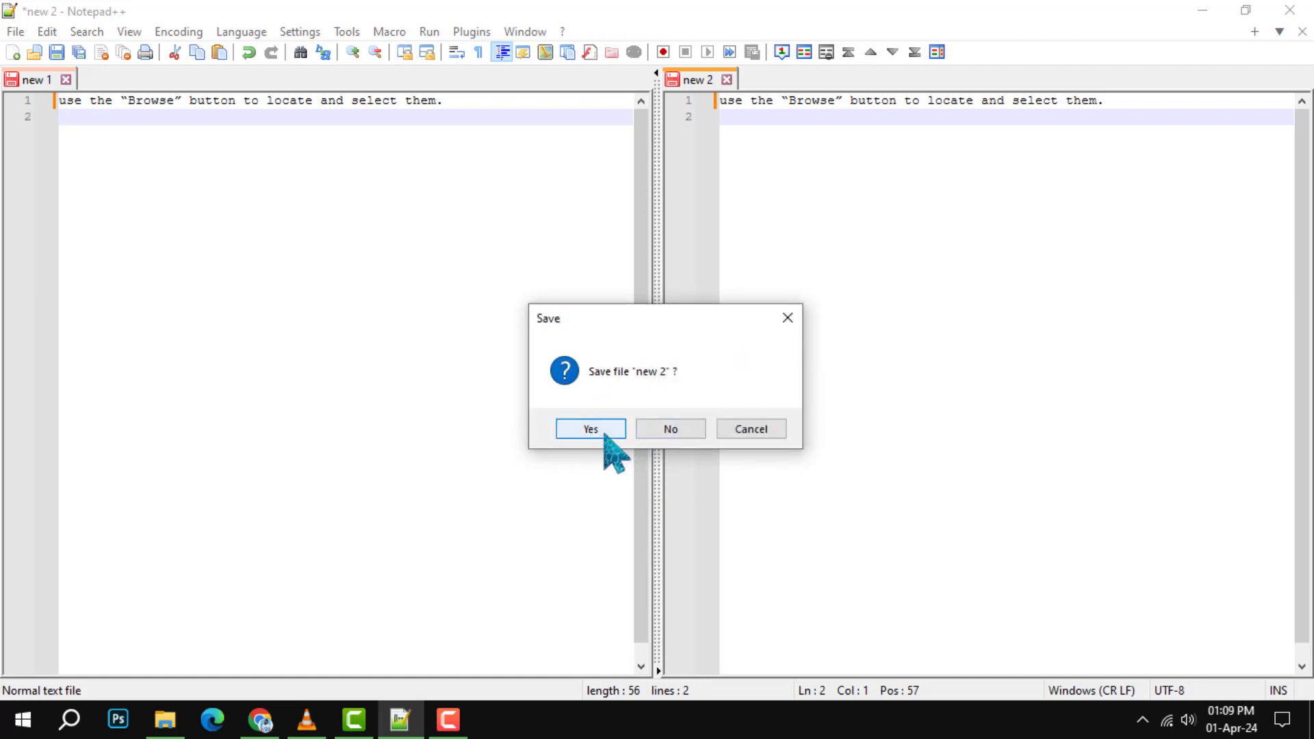
left_click(596, 431)
Paste the locating-files Browse sentence twice into new 2, checking it against new 1
left_click(117, 117)
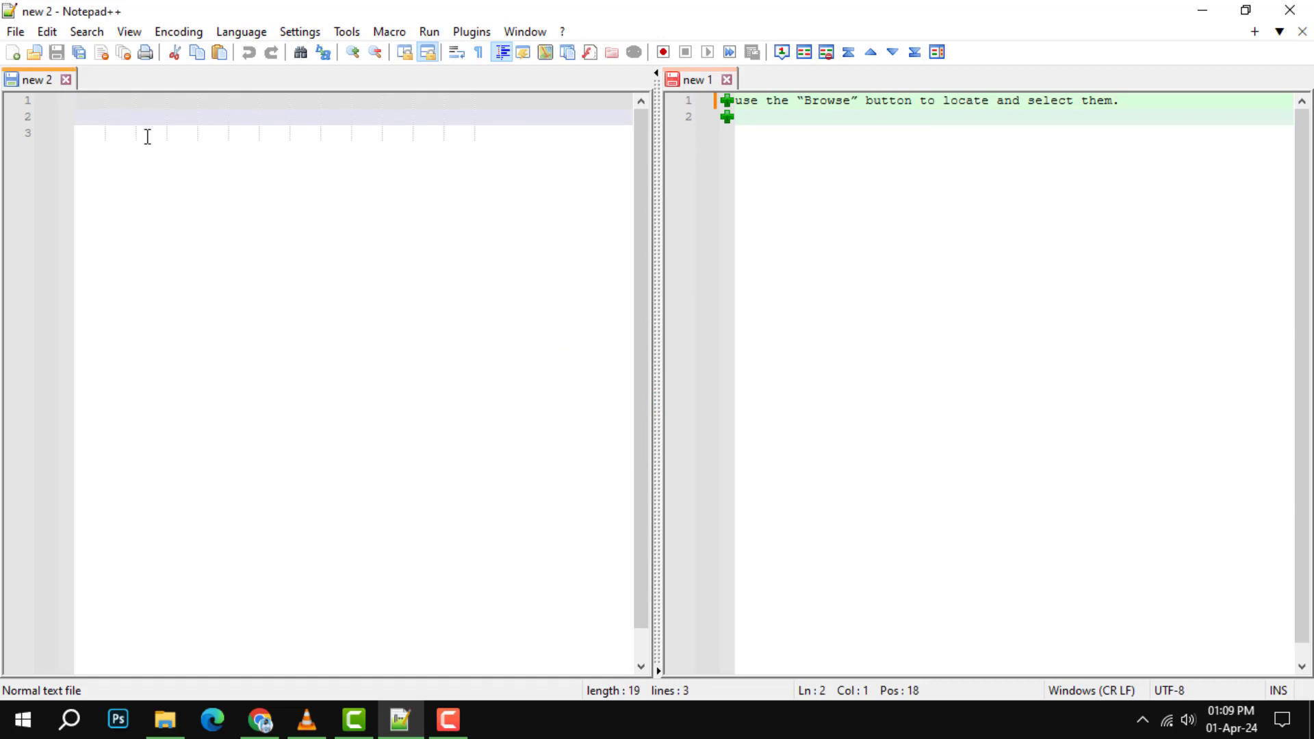
type("use the “Browse” button to locate and select them.")
type("use the “Browse” button to locate and select them.")
key("Down")
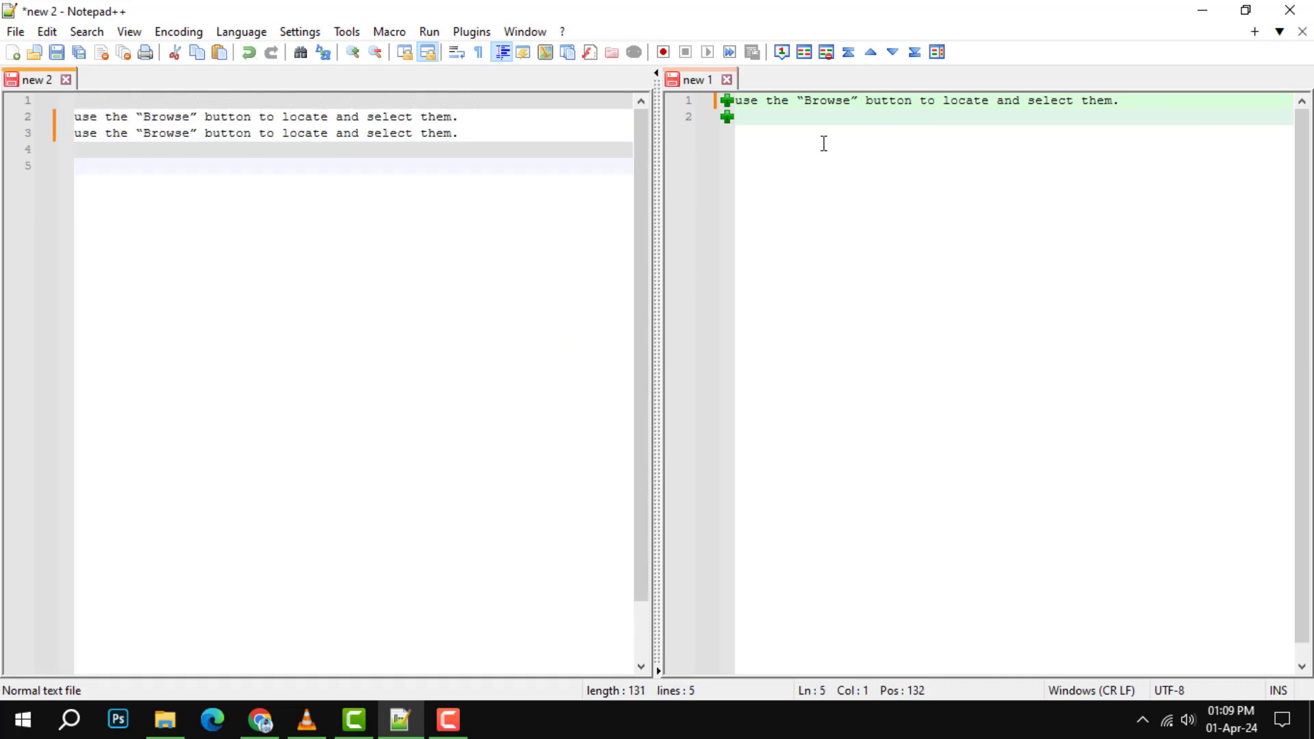
left_click(789, 170)
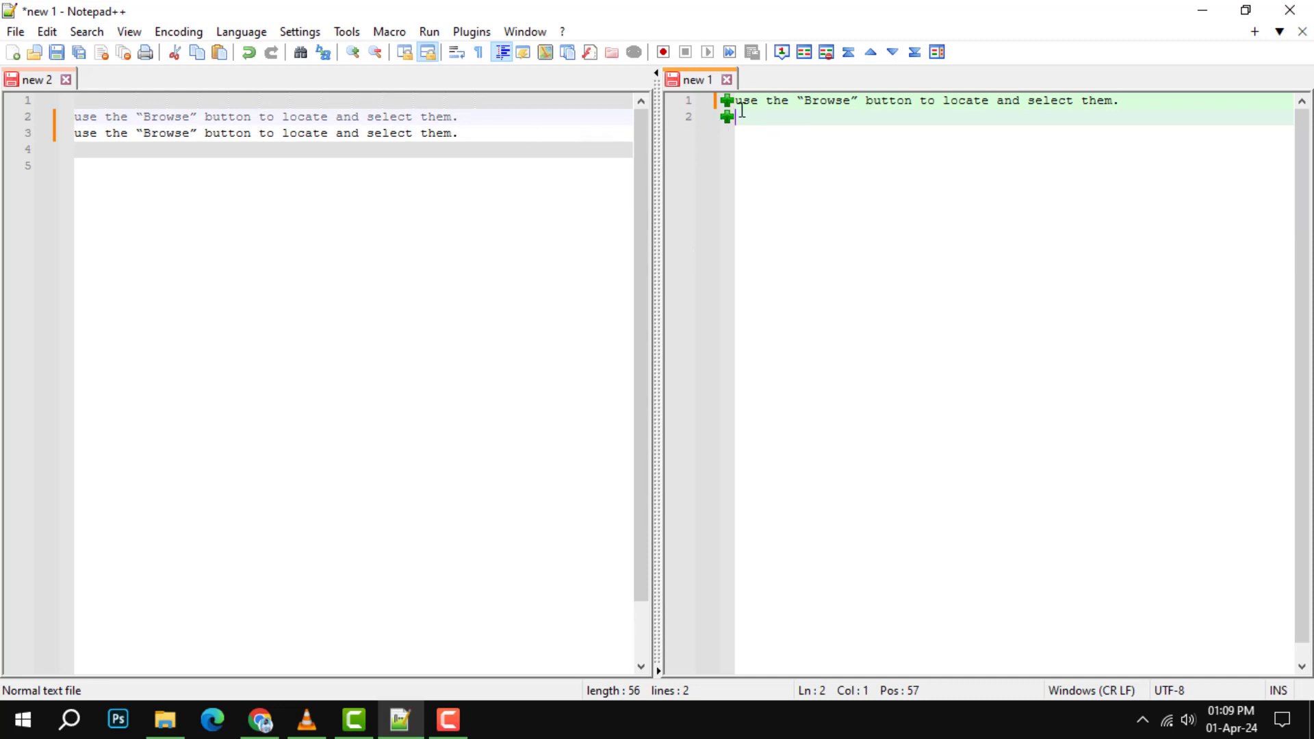
left_click(408, 145)
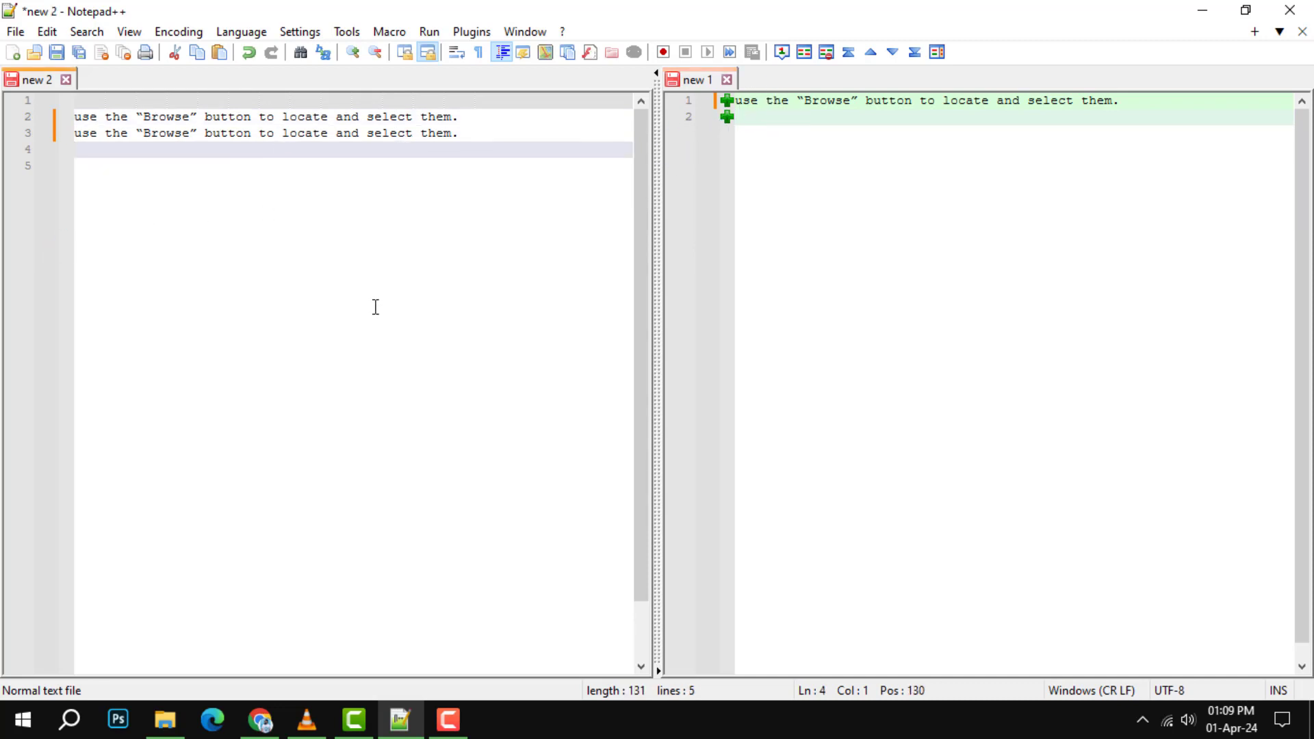
key("Down")
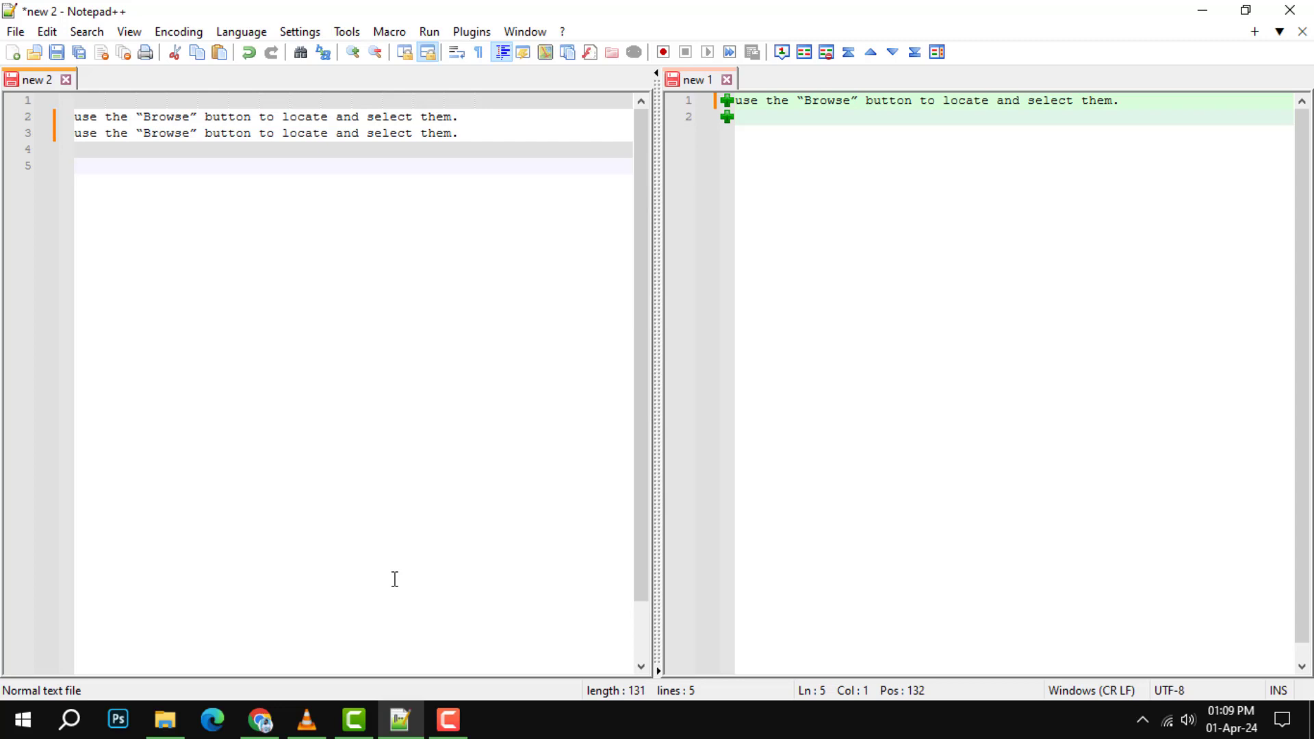
key("F8")
left_click(87, 31)
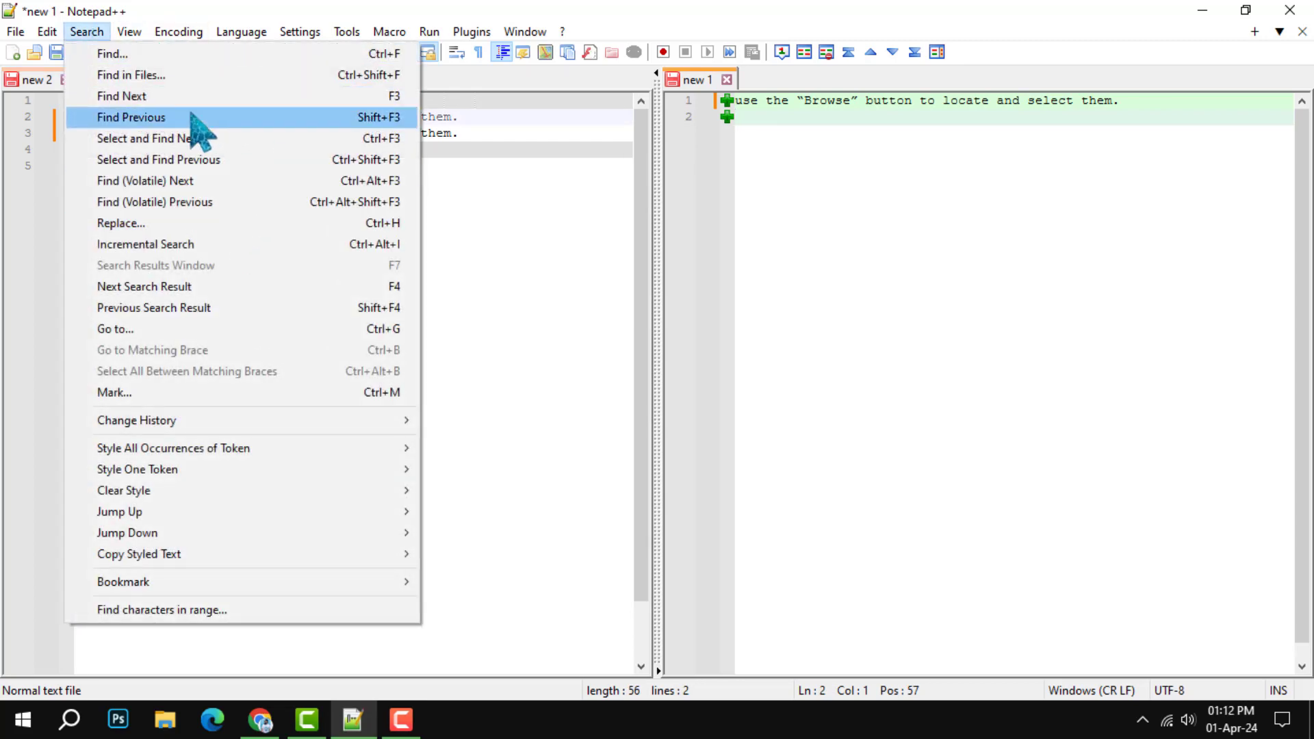